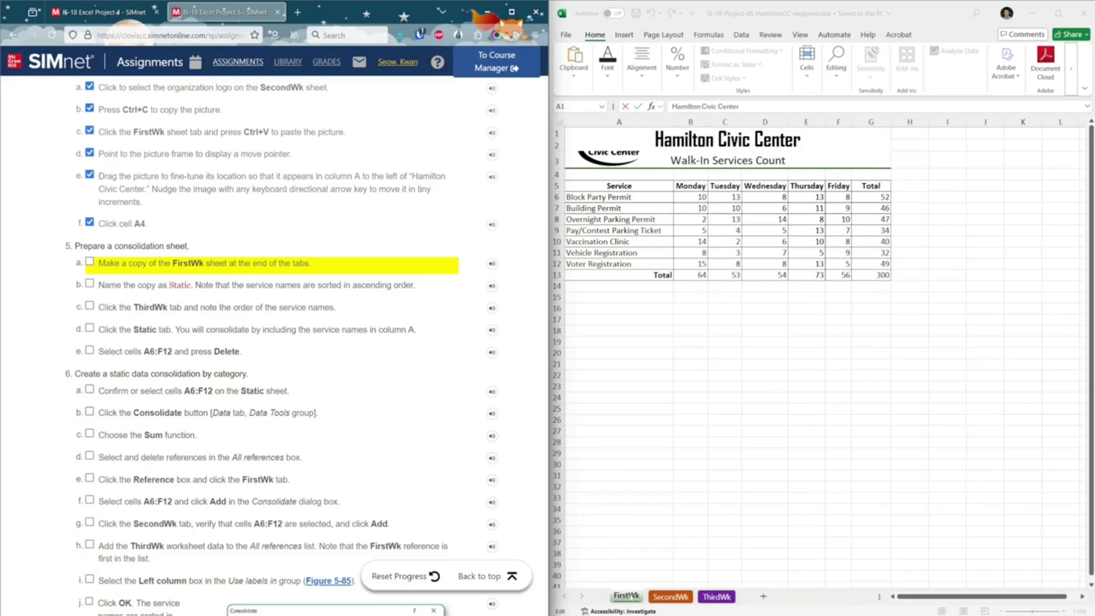
Step: Make a copy of the FirstWk sheet and place it at the end of the workbook
left_click(673, 474)
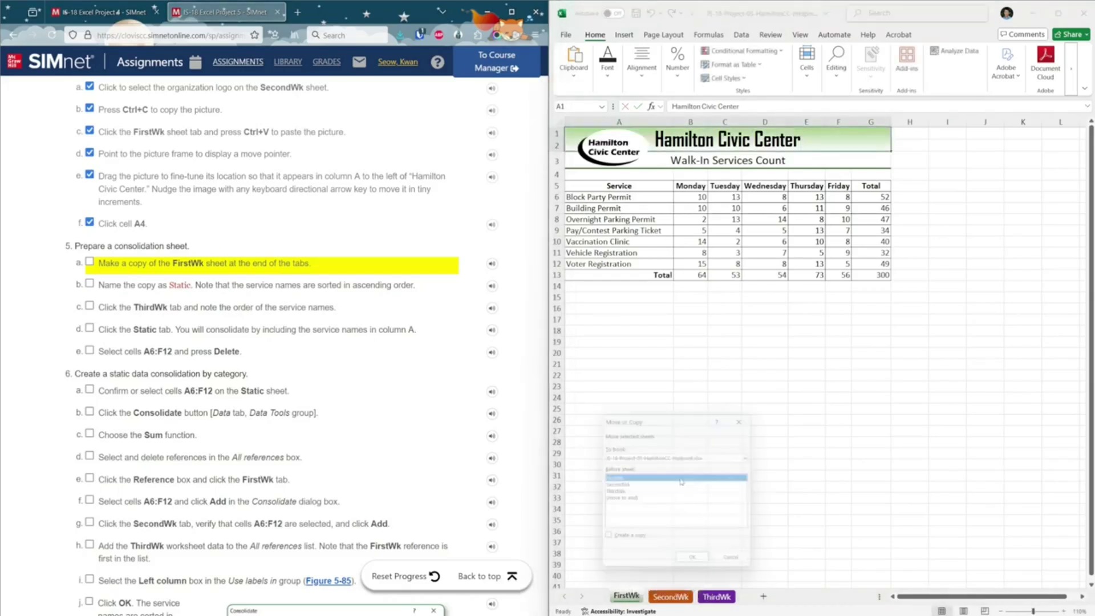
left_click(620, 500)
left_click(605, 541)
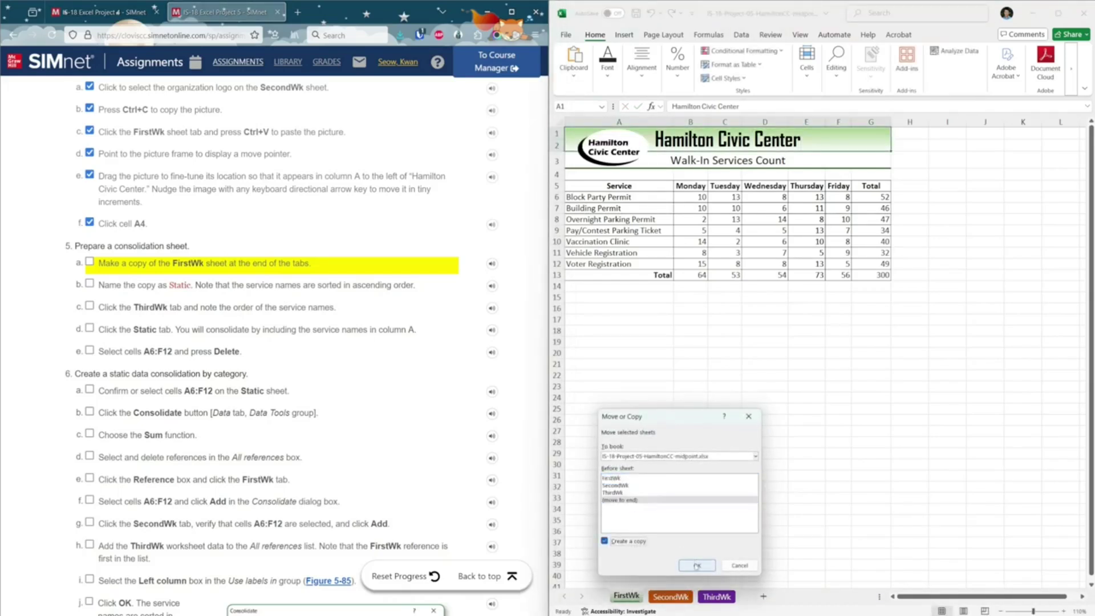
left_click(696, 564)
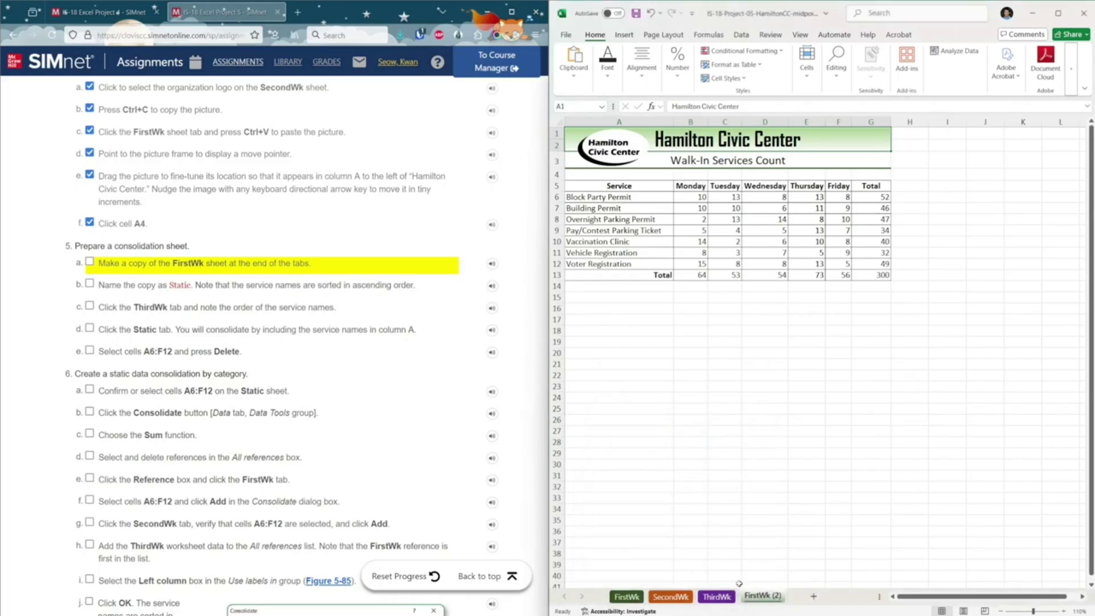
Step: Rename the copied FirstWk sheet as Static
double_click(762, 596)
type("Static")
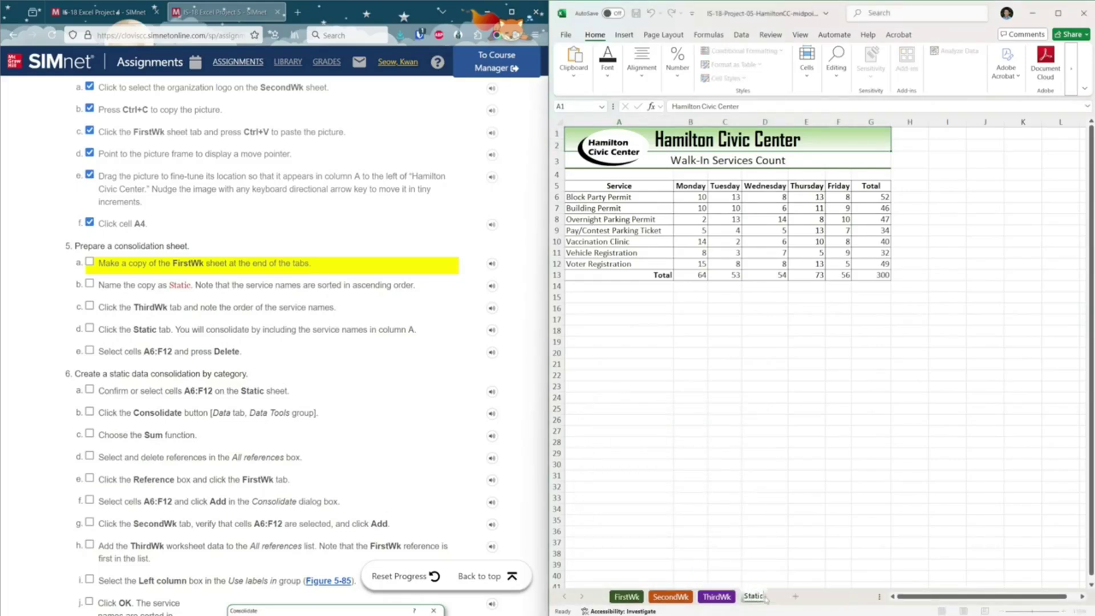
left_click(723, 563)
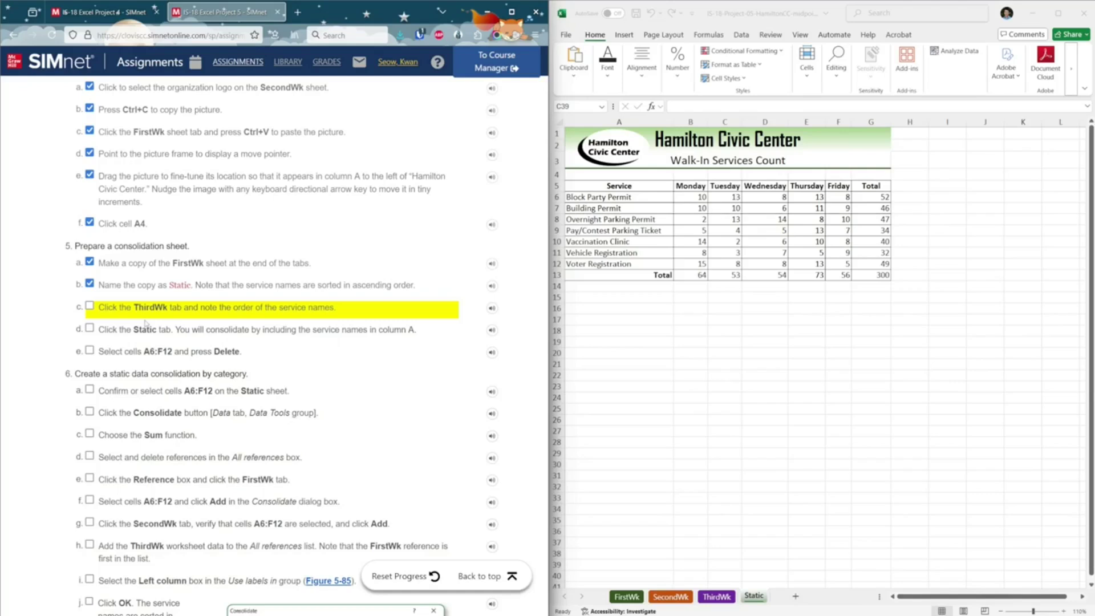
Step: Review the service name order on the ThirdWk sheet, return to Static, and check off instructions 5c and 5d
left_click(717, 598)
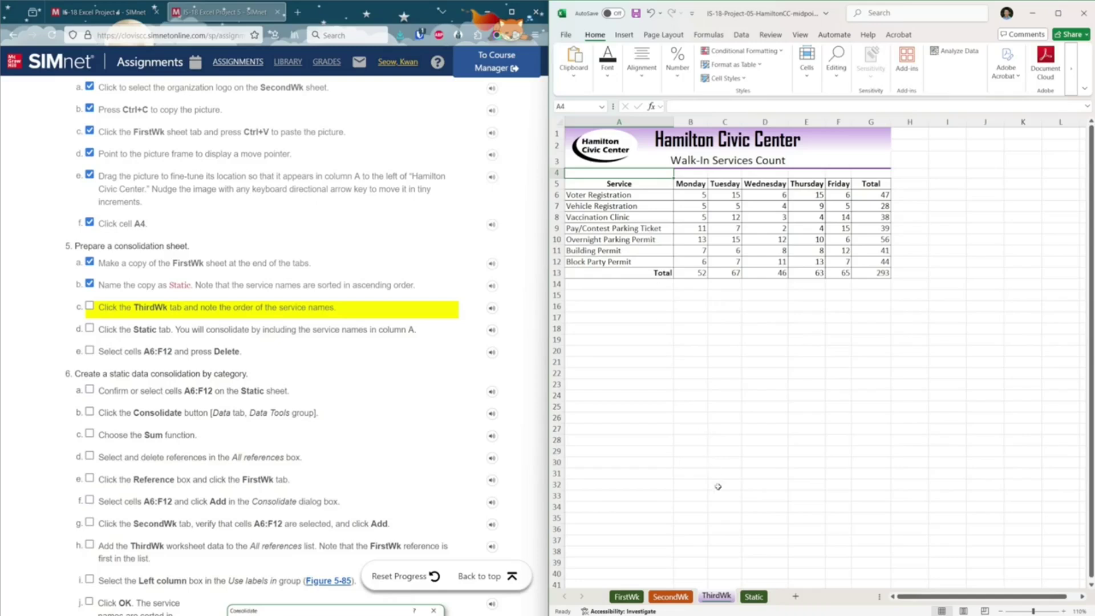
left_click(753, 596)
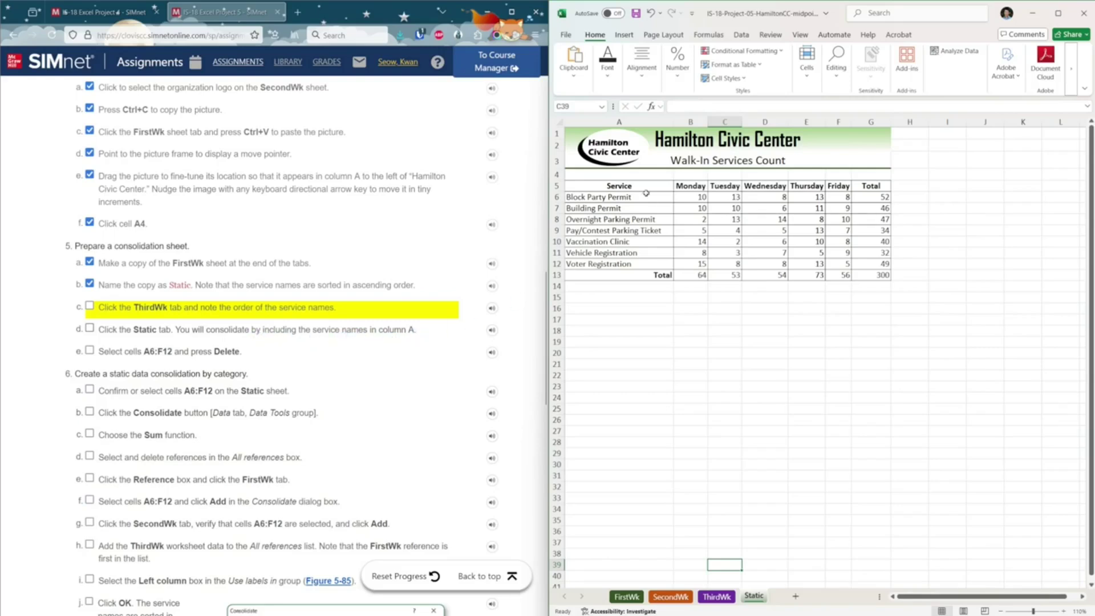
left_click(90, 306)
left_click(89, 328)
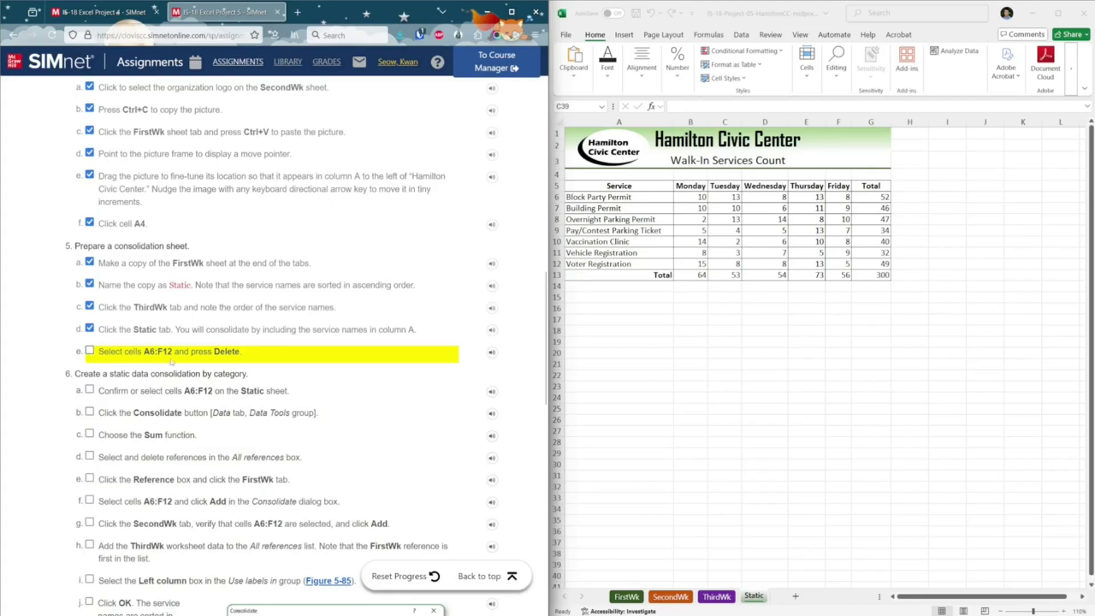
Step: Clear the contents of cells A6:F12 on the Static sheet and check off instruction 5e
left_click(645, 201)
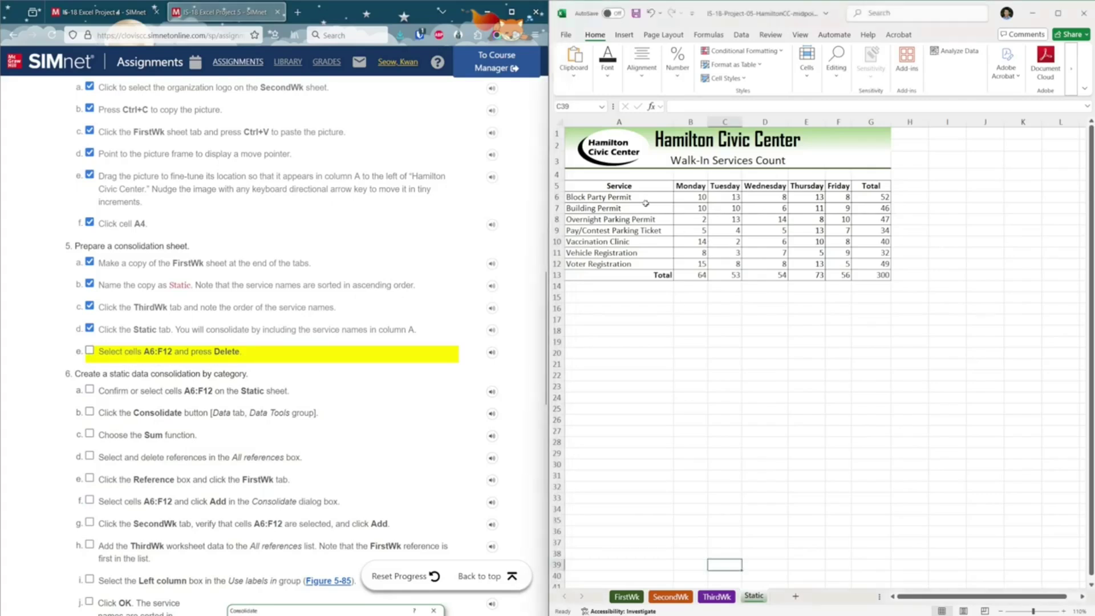
left_click_drag(656, 197, 863, 261)
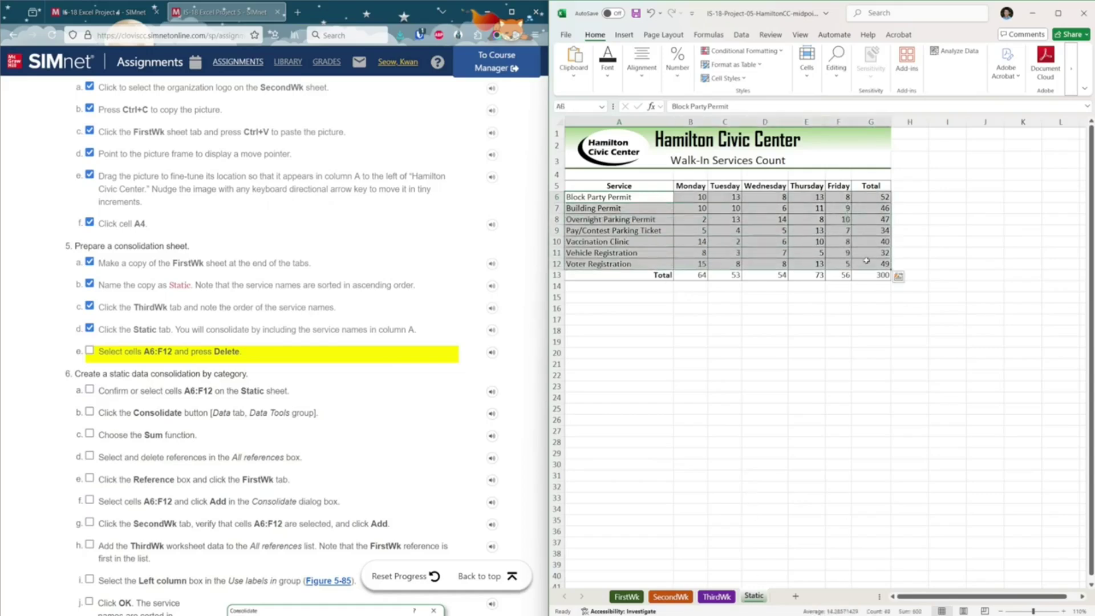
left_click(863, 261)
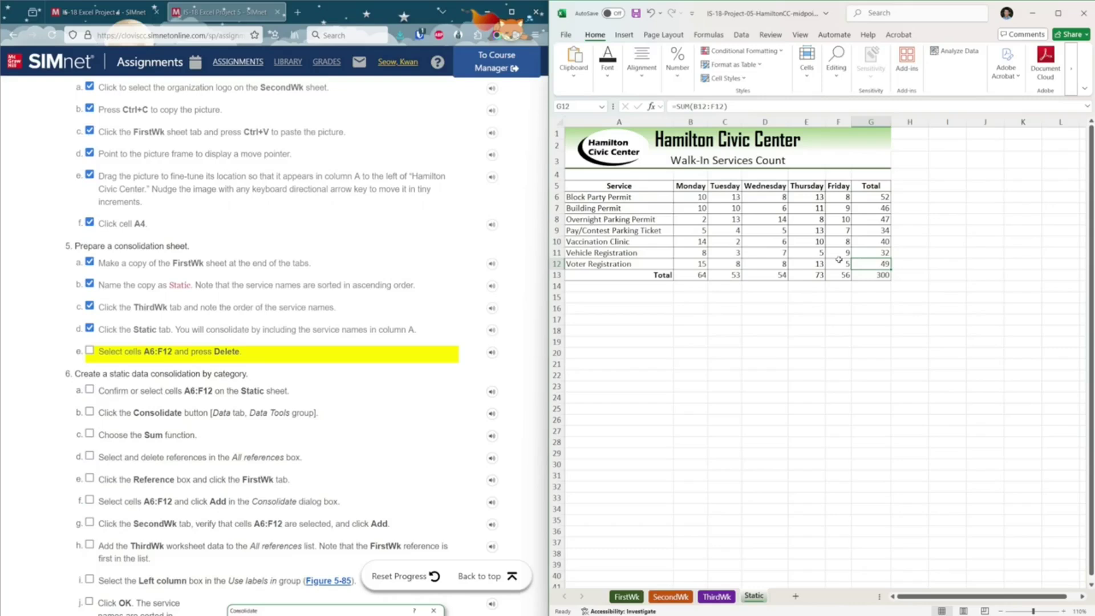
left_click(837, 260)
left_click_drag(626, 196, 831, 274)
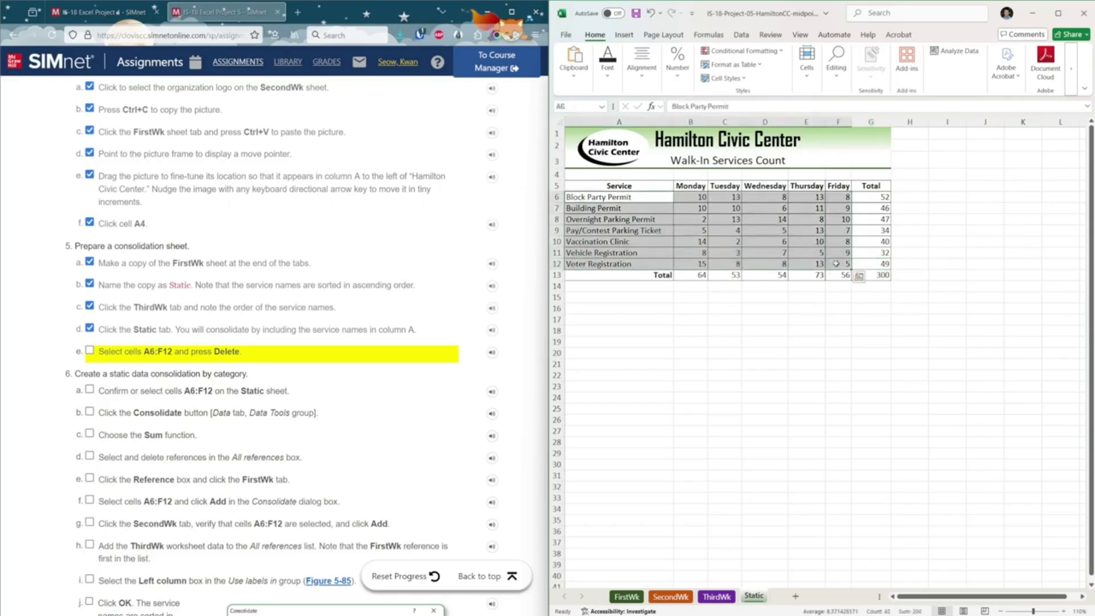
key("Delete")
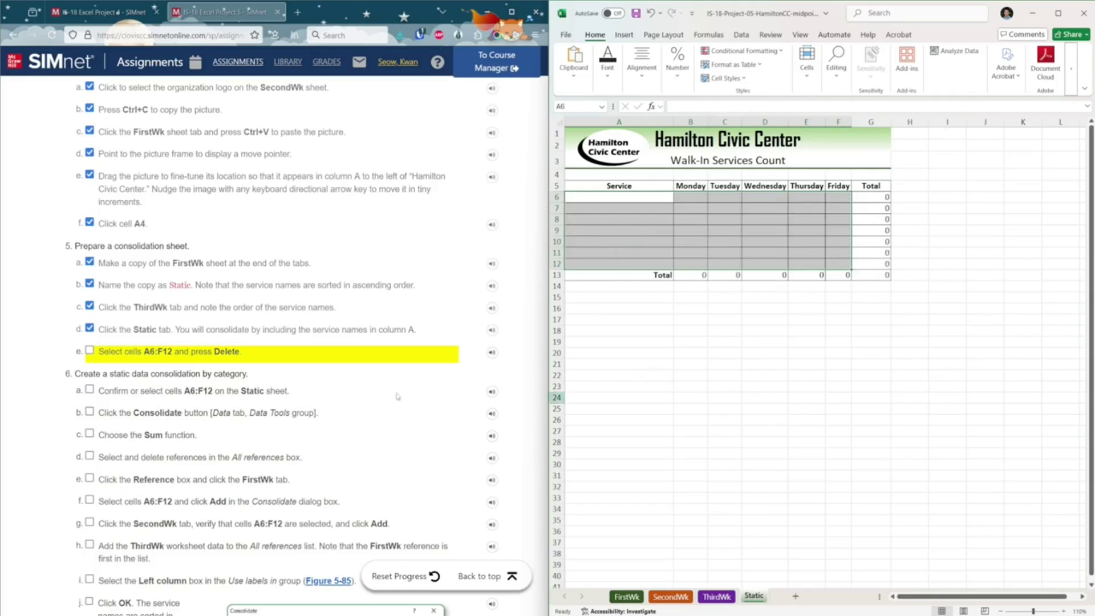
left_click(90, 351)
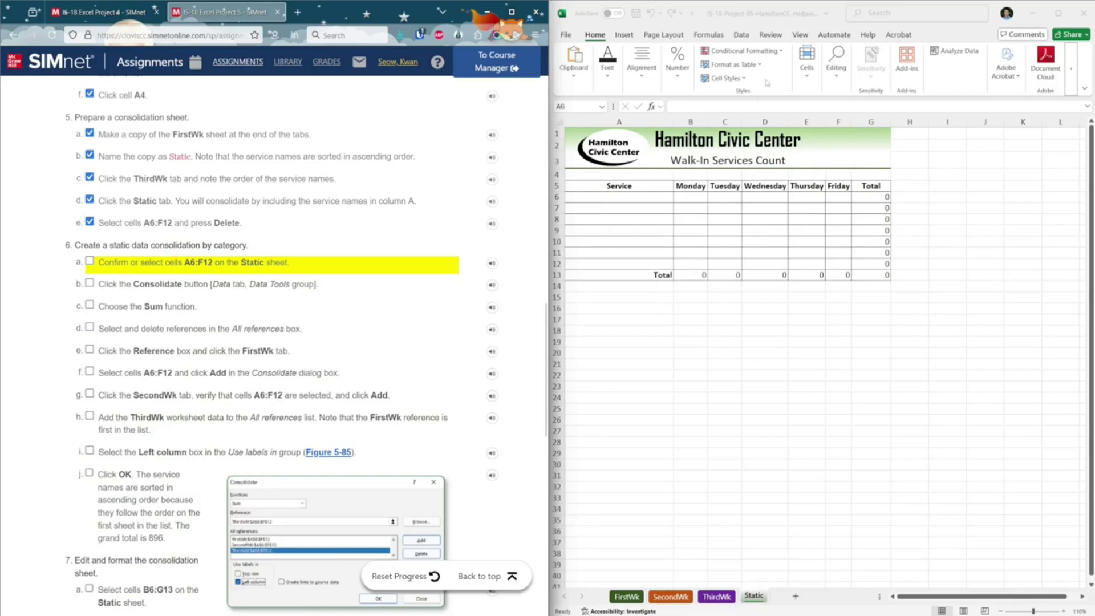
Step: Open the Consolidate dialog for A6:F12 on the Static sheet, keep the Sum function, and check off instructions 6a through 6d
left_click(964, 83)
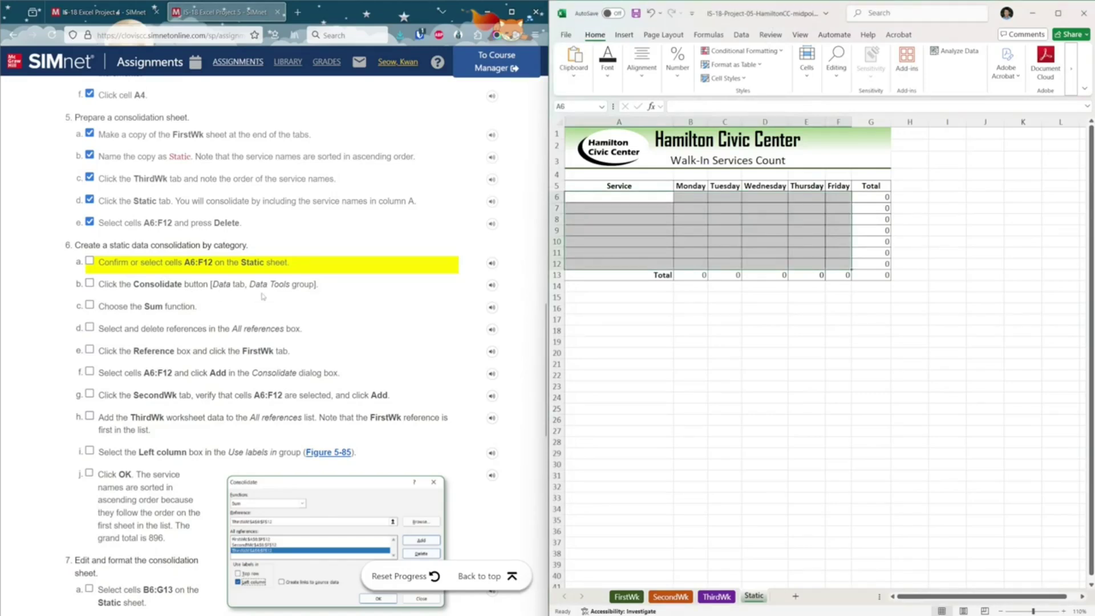
left_click(742, 41)
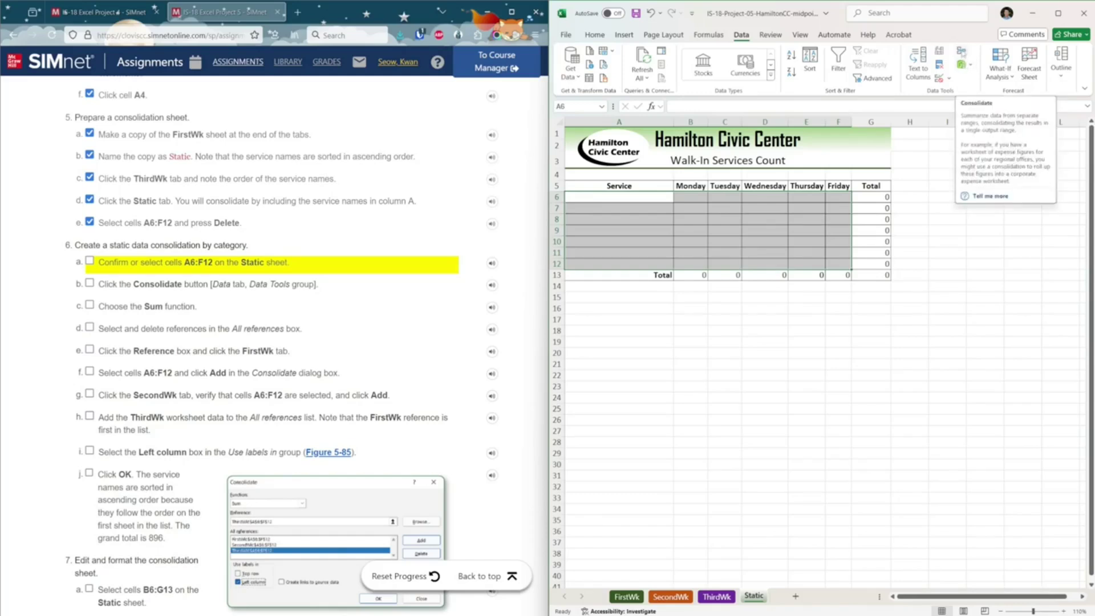
left_click(961, 53)
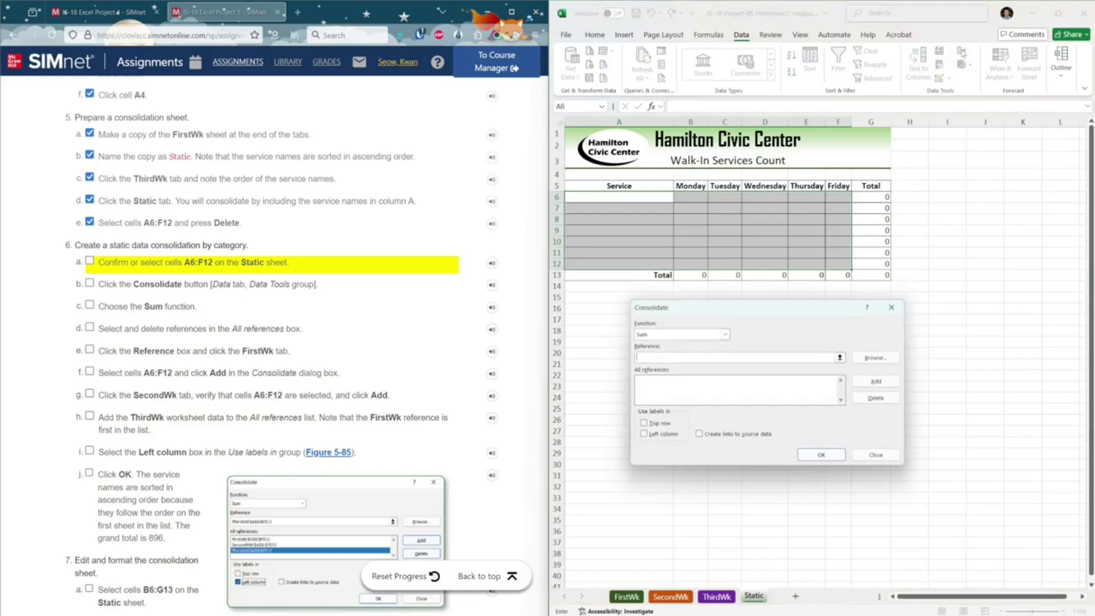
left_click(171, 276)
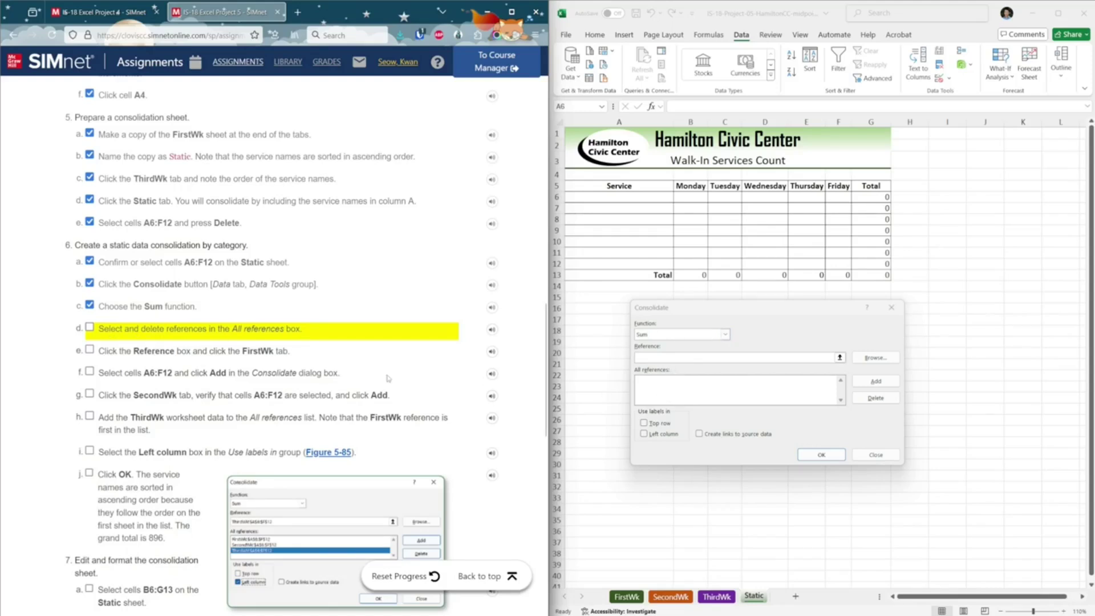
left_click(149, 333)
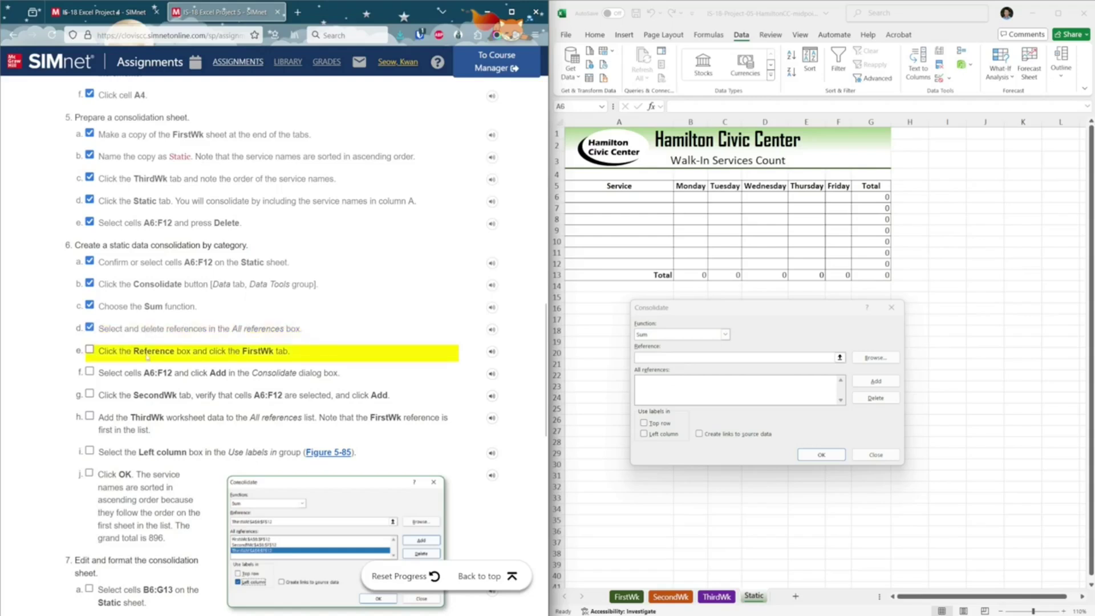
Step: Add cells A6:F12 of the FirstWk sheet to the list of consolidation references
left_click(694, 358)
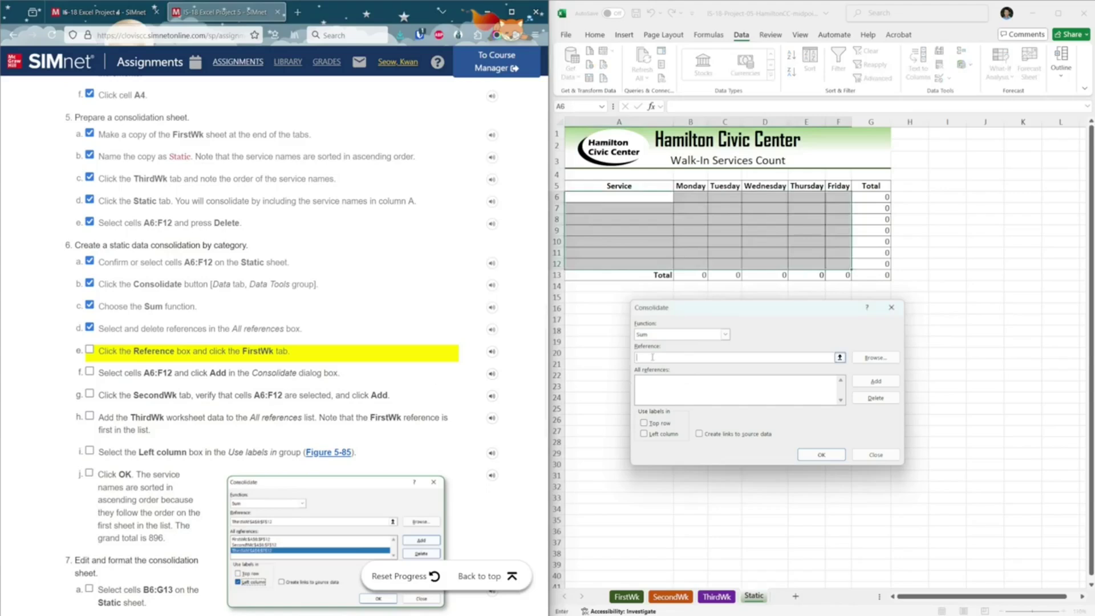
left_click(633, 596)
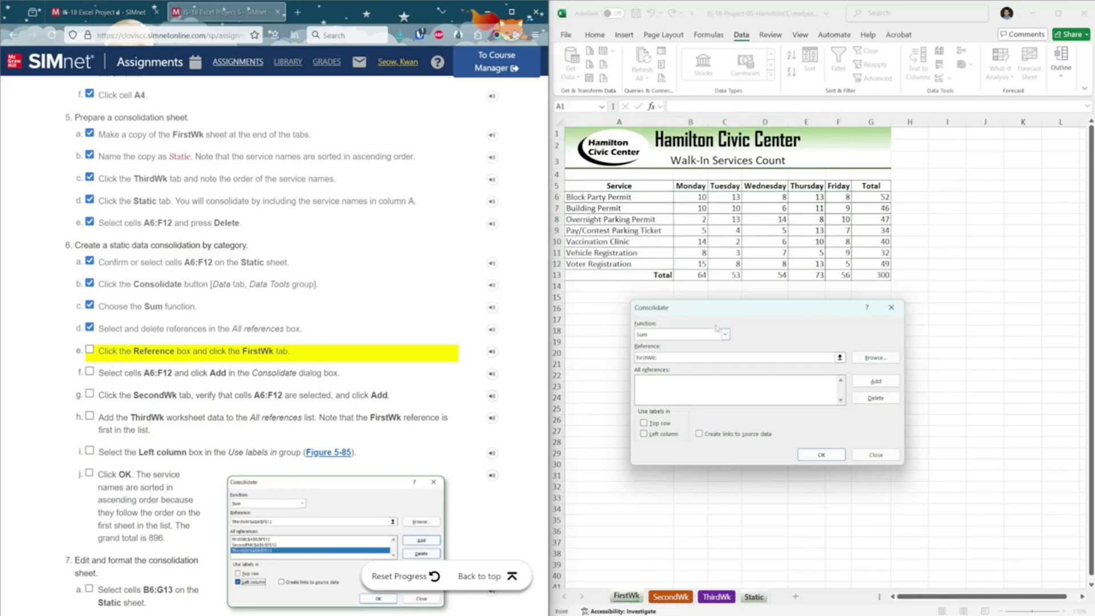
left_click(697, 197)
left_click_drag(655, 196, 836, 261)
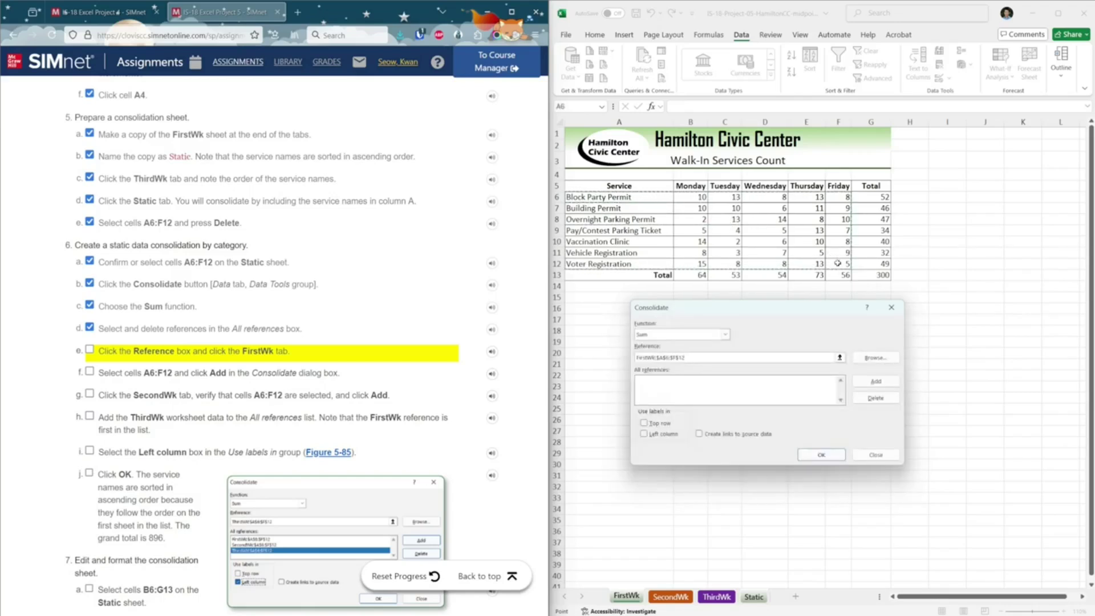
left_click(872, 382)
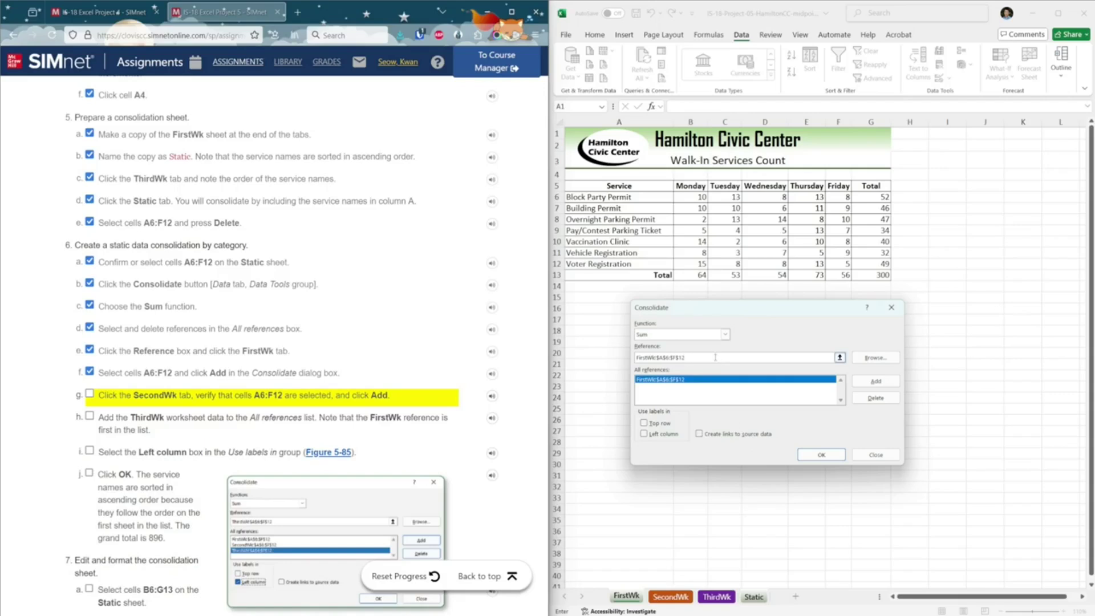
Step: Replace the reference with cells A6:F12 of the SecondWk sheet and add it to the consolidation references
left_click(671, 597)
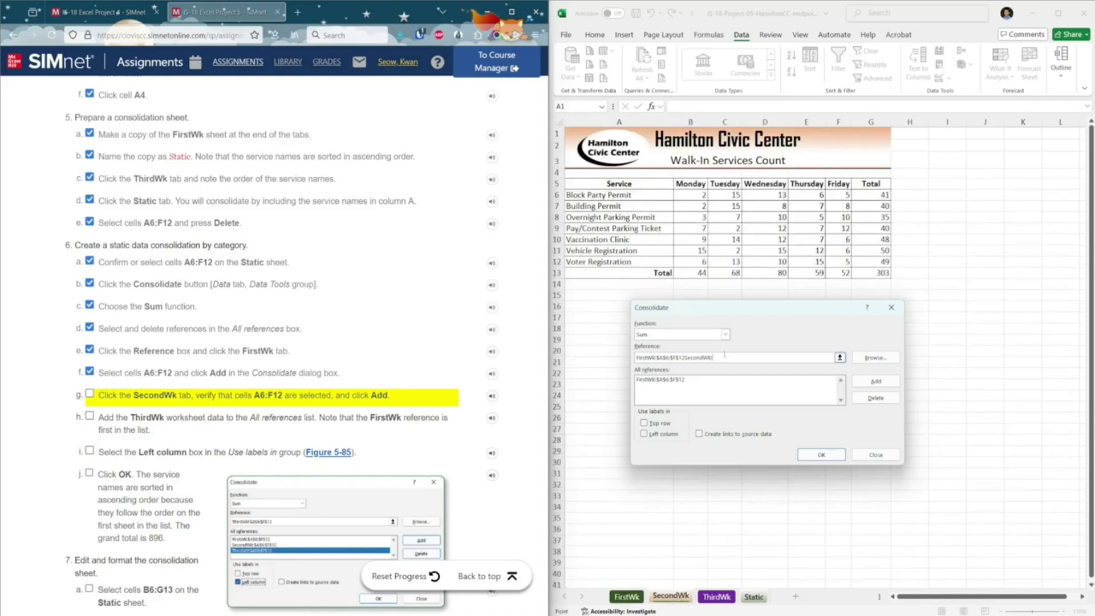
left_click_drag(734, 357, 634, 358)
key("BackSpace")
left_click_drag(638, 195, 839, 262)
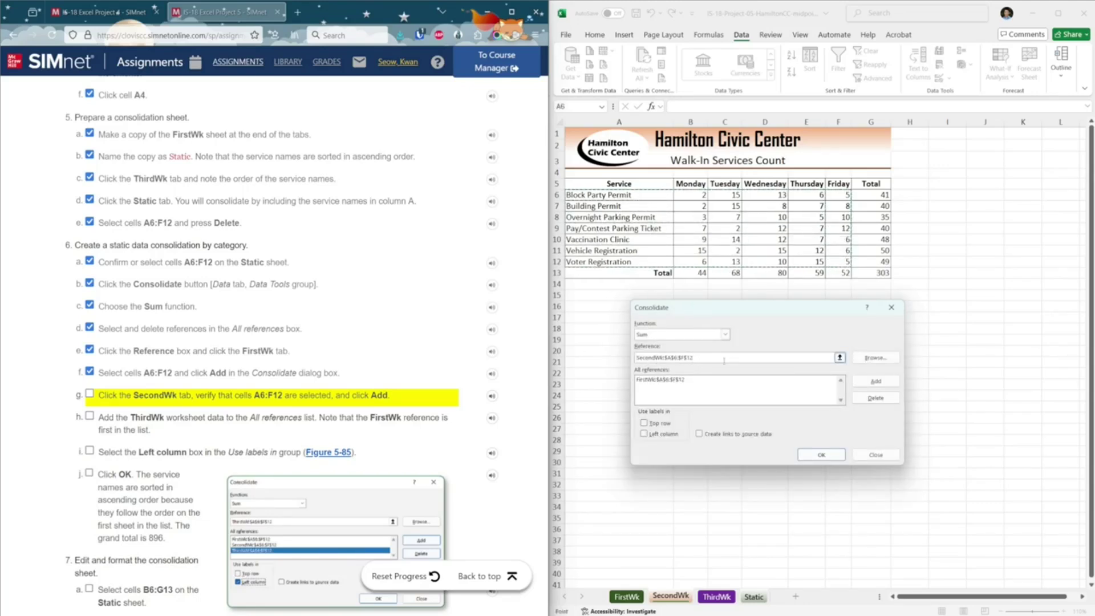
left_click(861, 383)
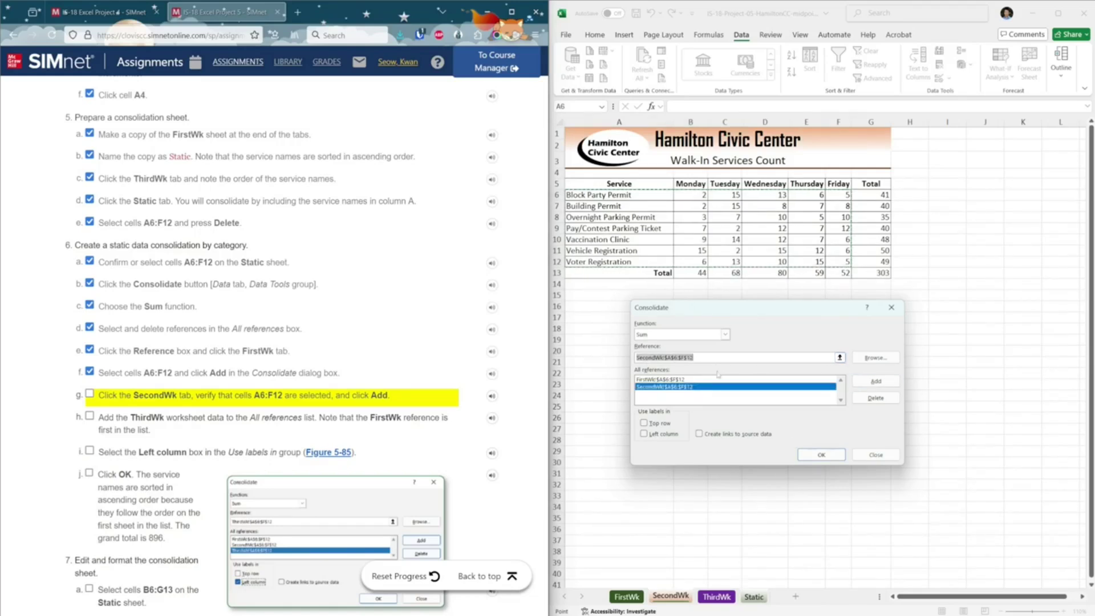
Step: Complete the consolidation with the ThirdWk A6:F12 range added, and check off instructions 6g and 6h
left_click(716, 596)
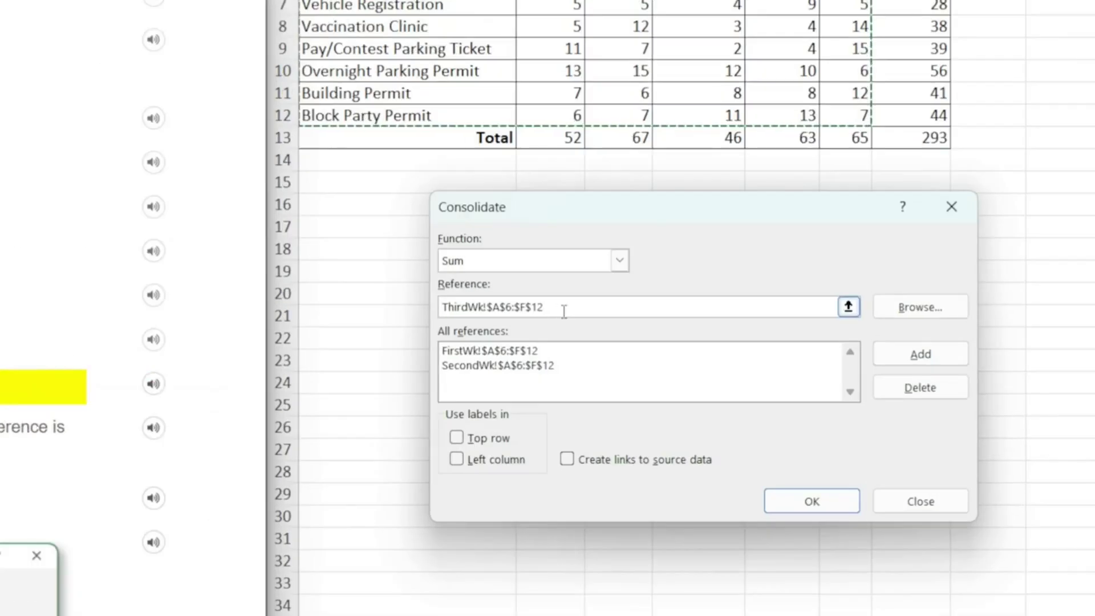
left_click(903, 365)
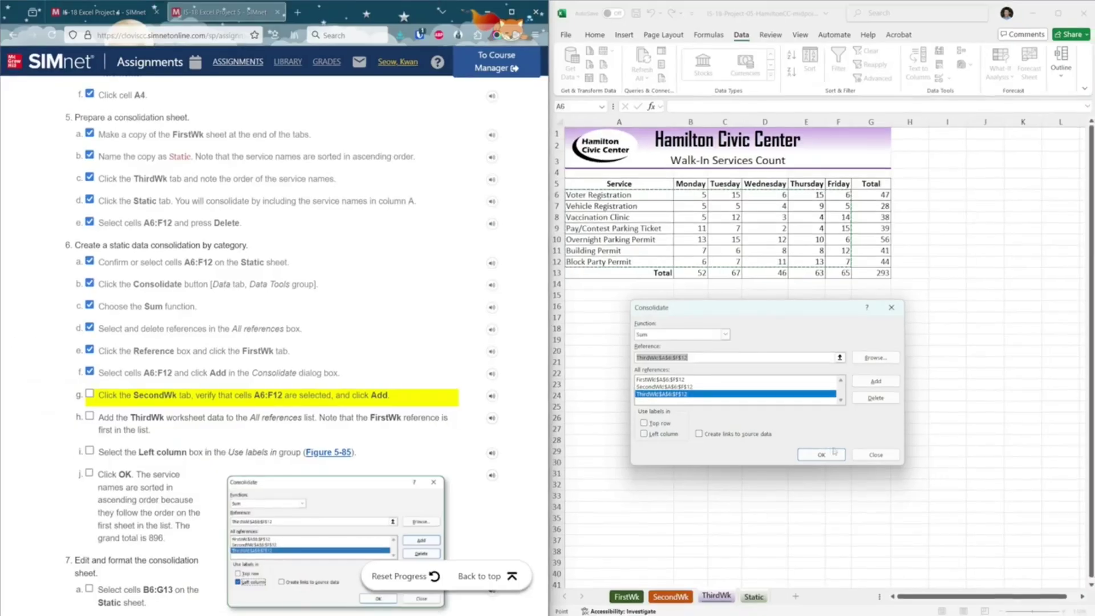
left_click(812, 500)
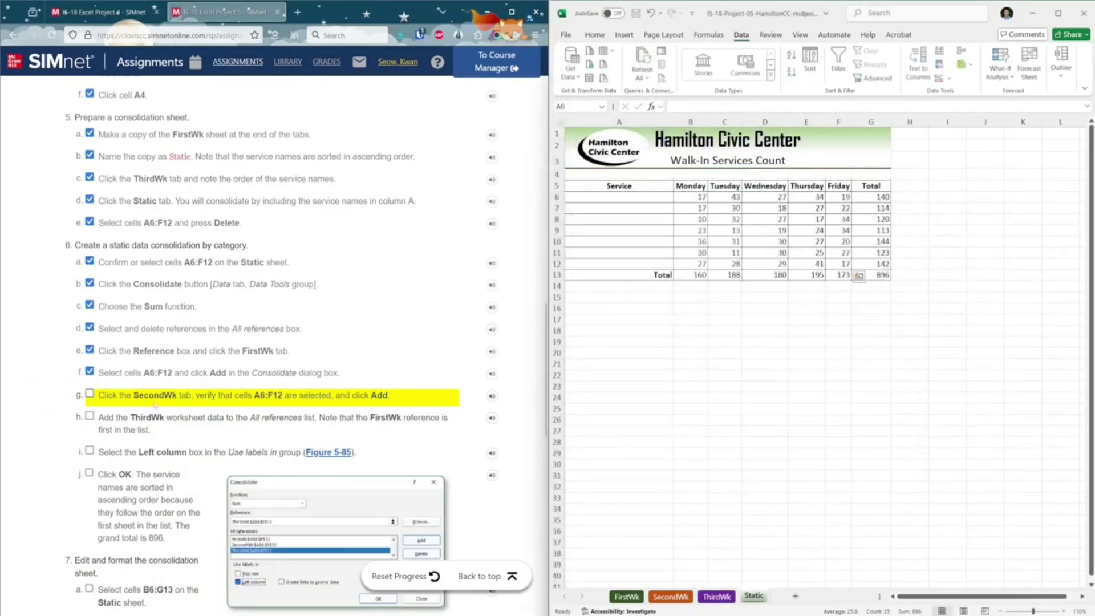
left_click(125, 396)
left_click(118, 419)
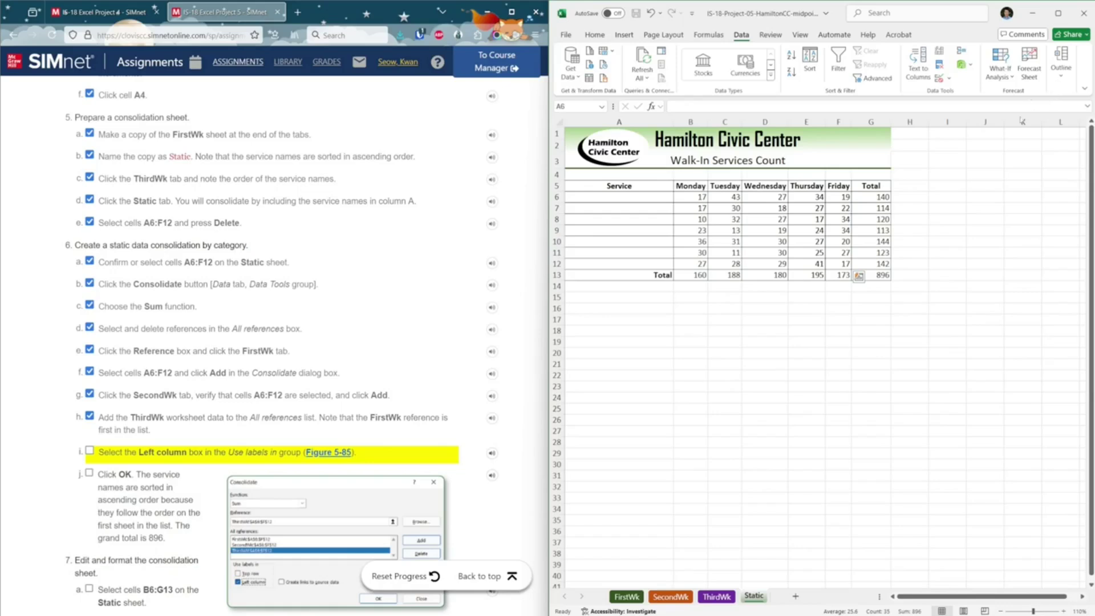
left_click(1062, 75)
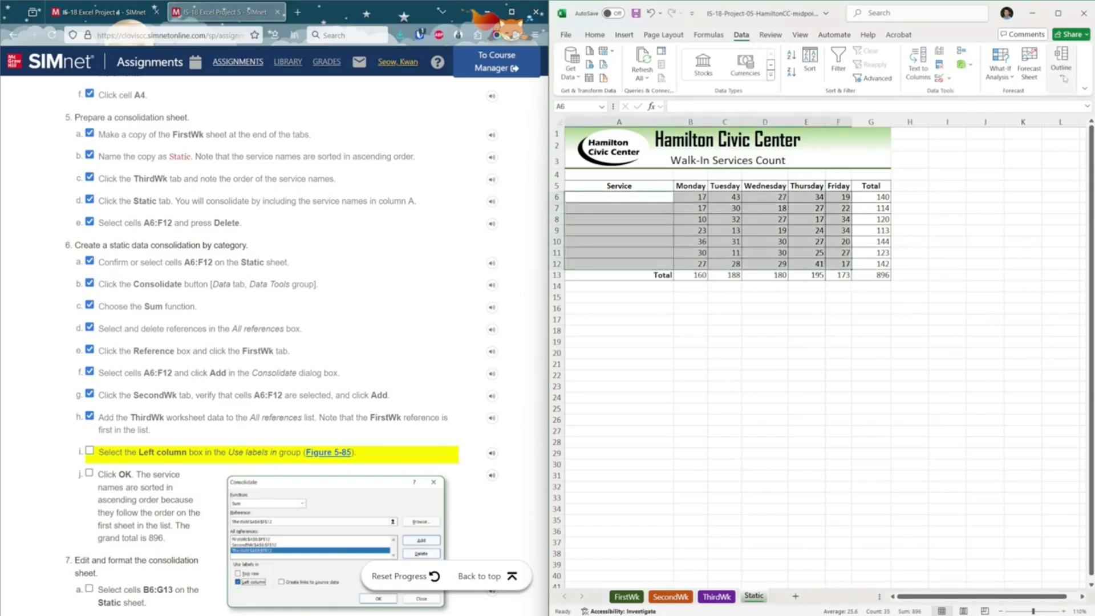
left_click(1031, 110)
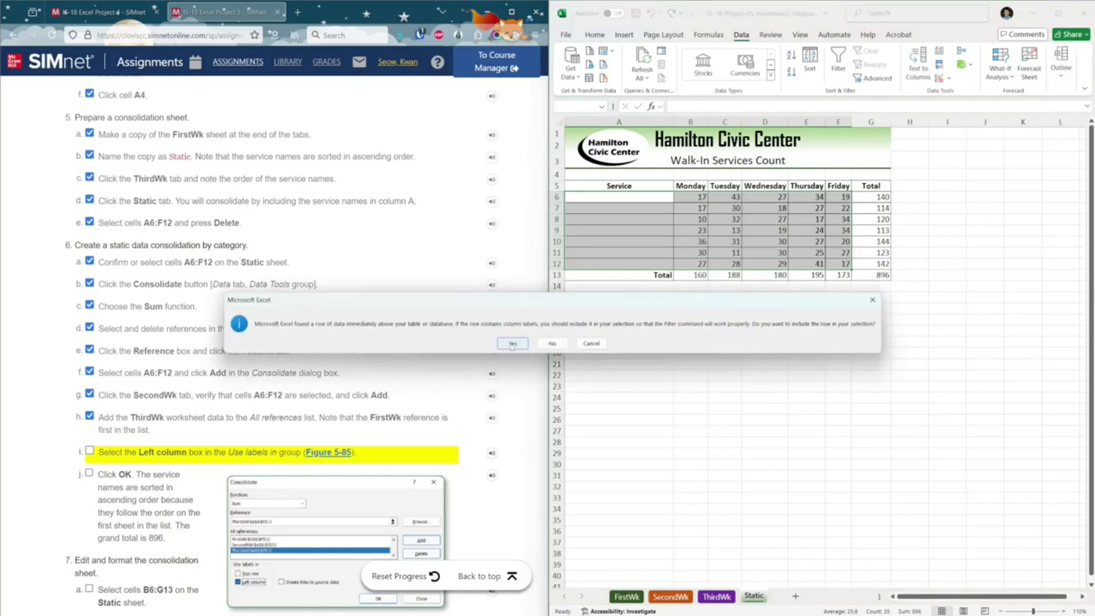
left_click(513, 343)
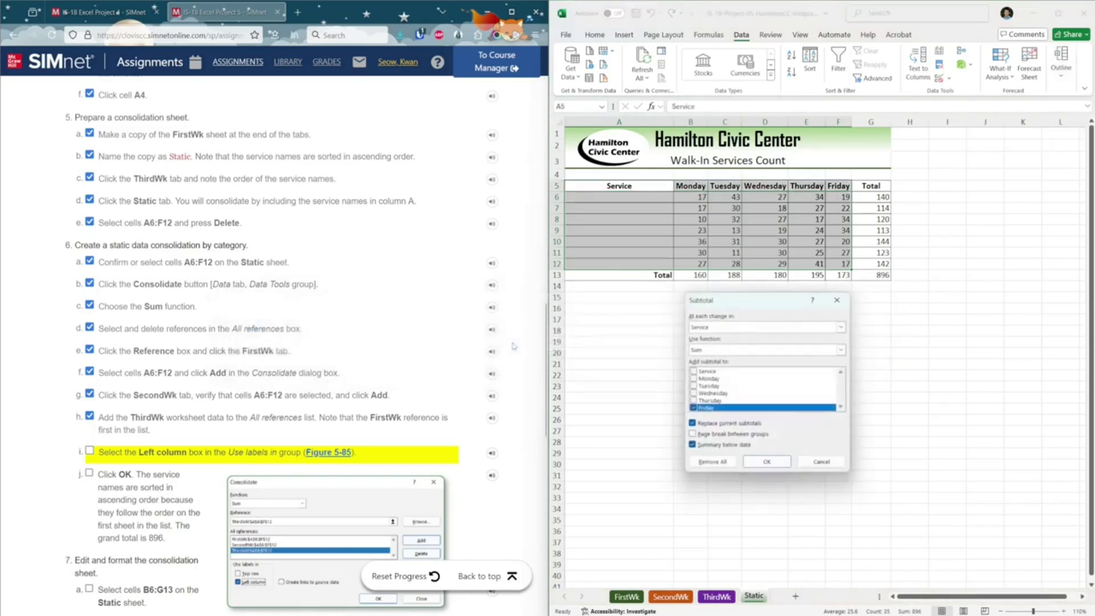
left_click(819, 460)
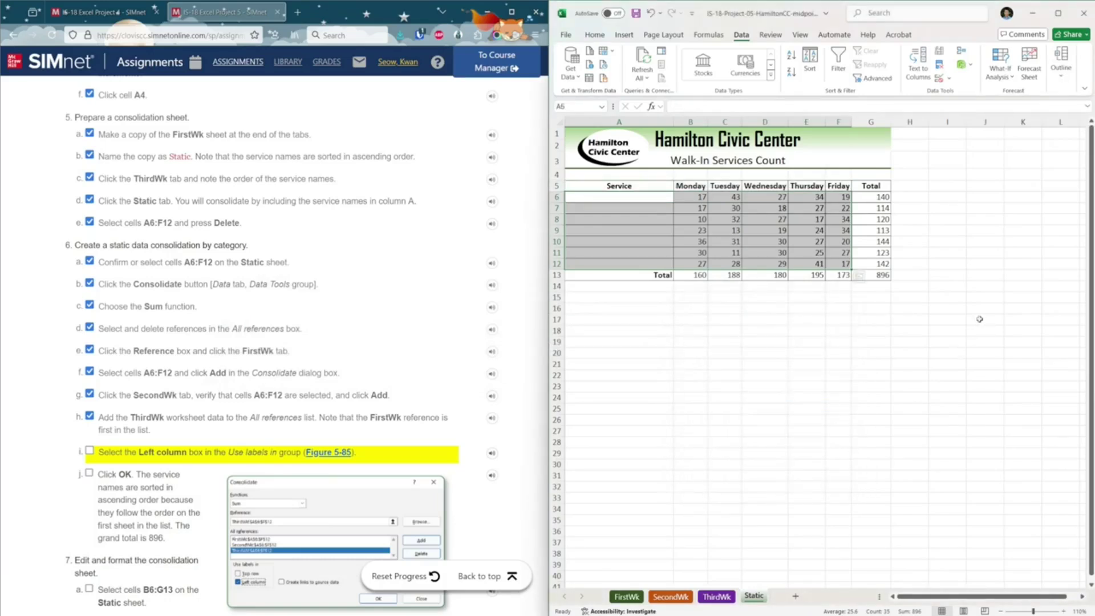
Step: Find the Consolidate Data command by searching for "cons" and reopen its dialog for cells A6:F12 on the Static sheet
left_click(910, 16)
type("s")
key("BackSpace")
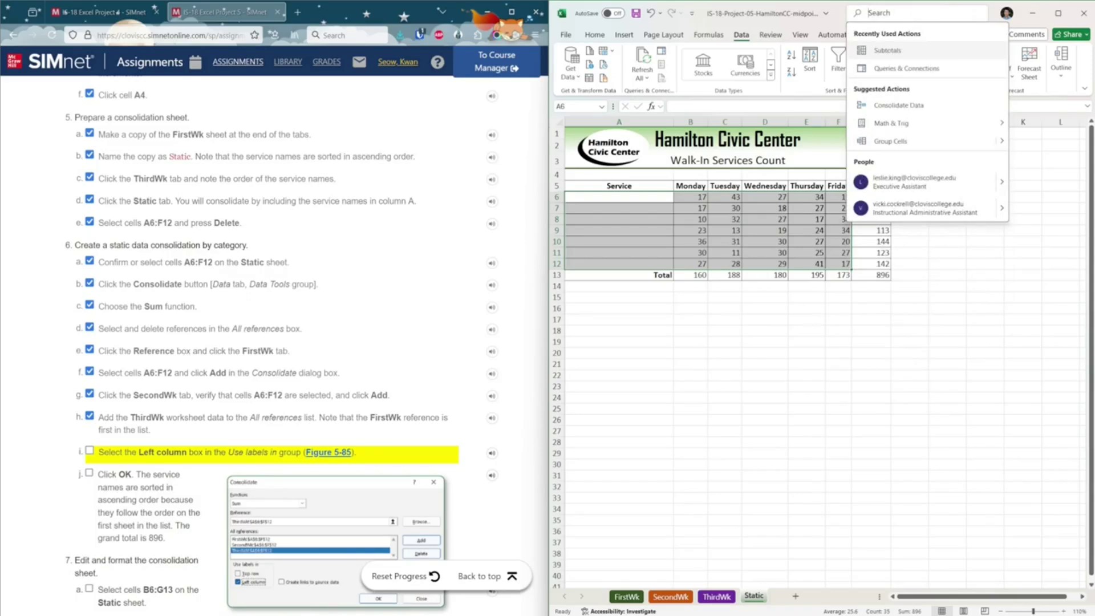
type("c")
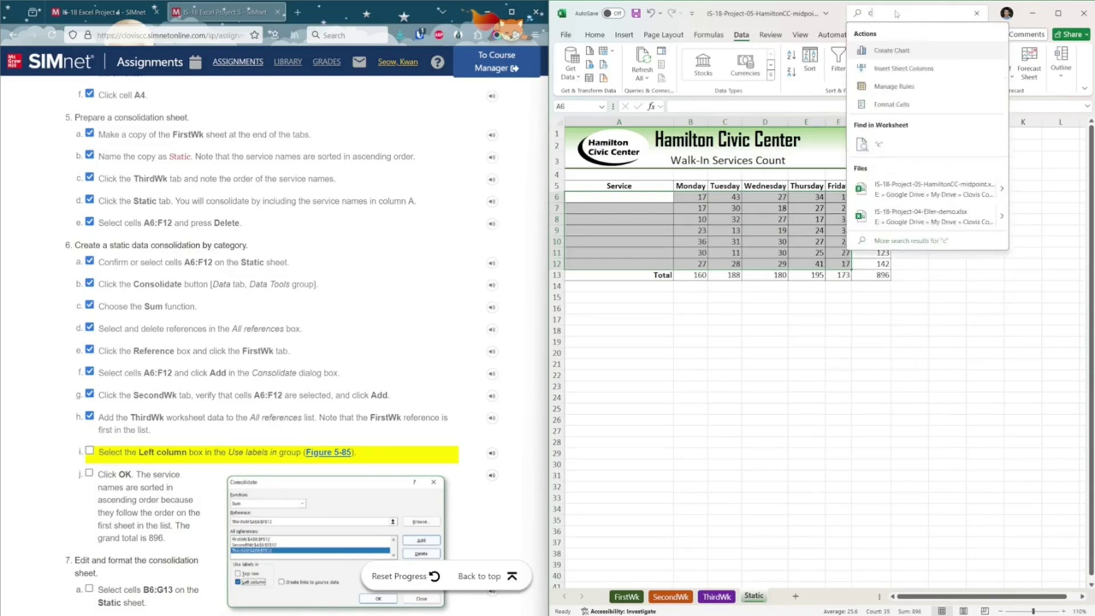
type("on")
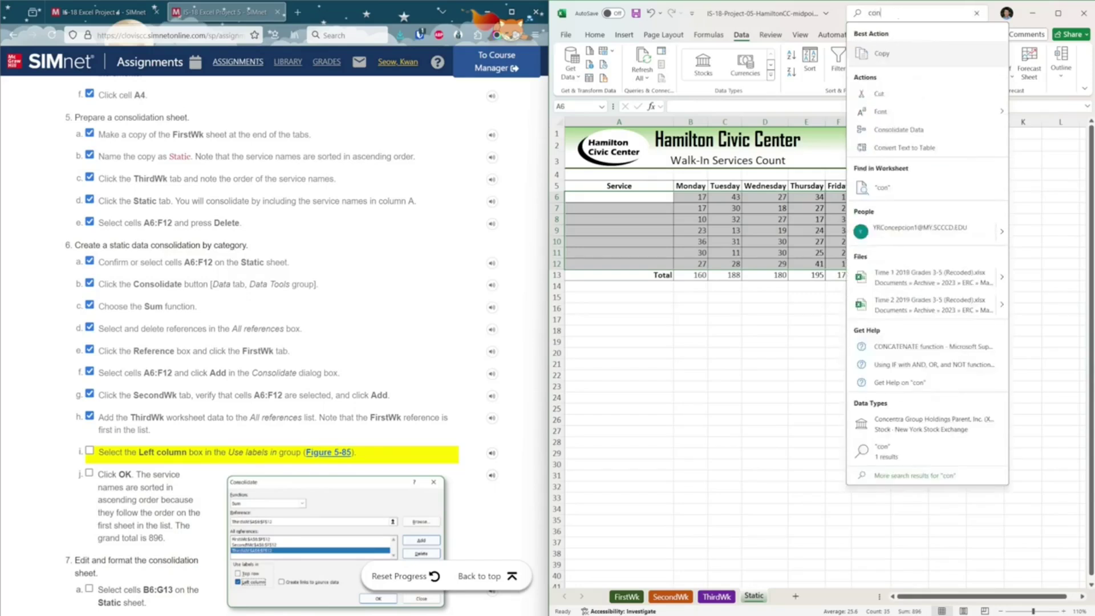
type("s")
left_click(914, 56)
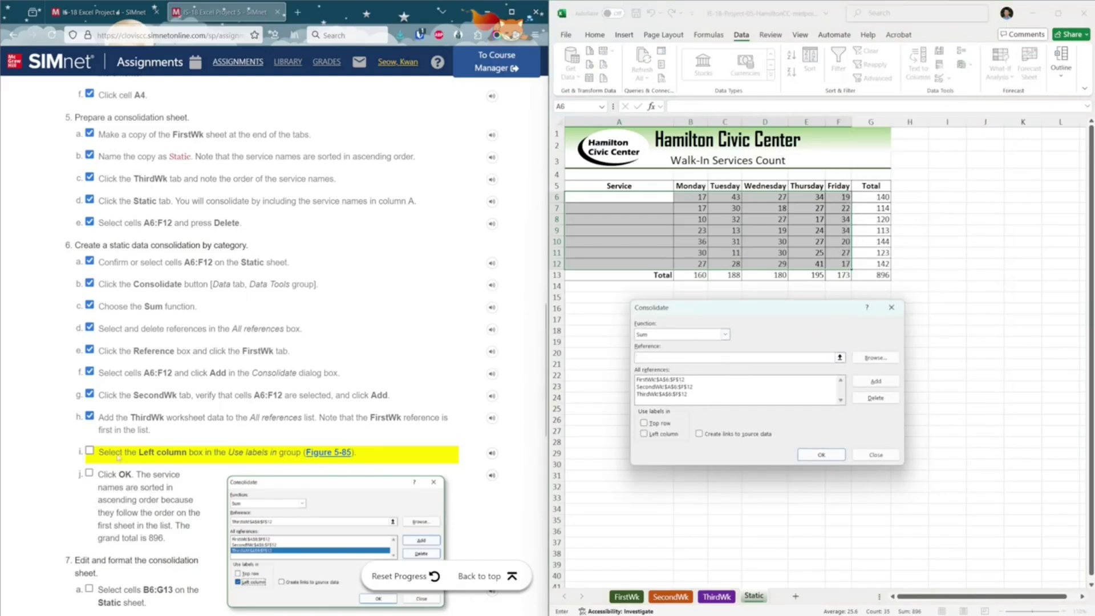
Step: Run the consolidation with labels taken from the left column, and check off instructions 6i and 6j
left_click(662, 435)
left_click(90, 451)
scroll(141, 481, "down", 3)
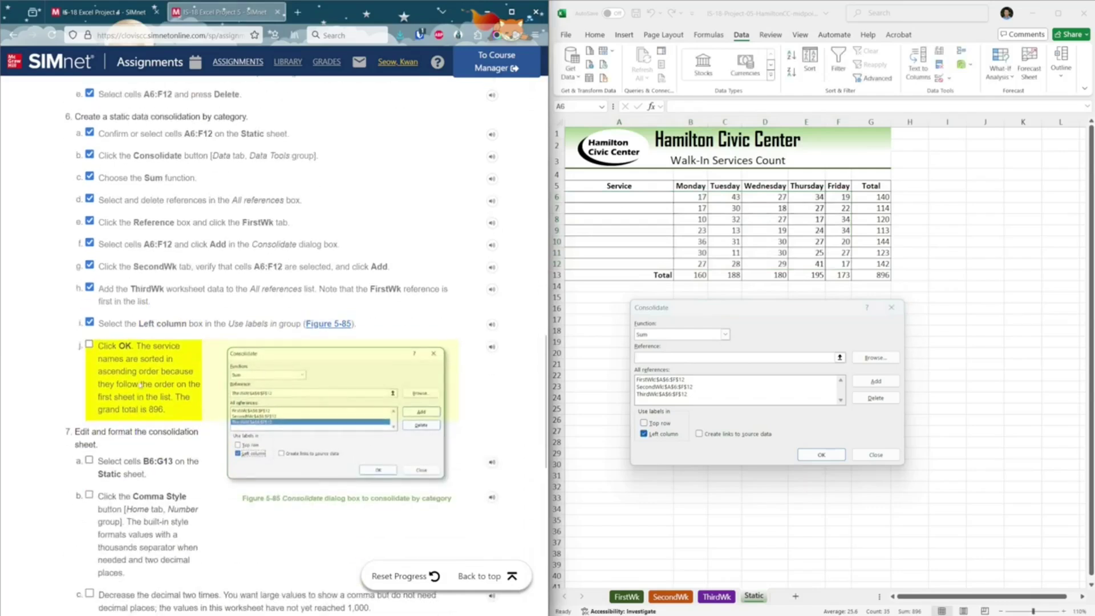
left_click(819, 454)
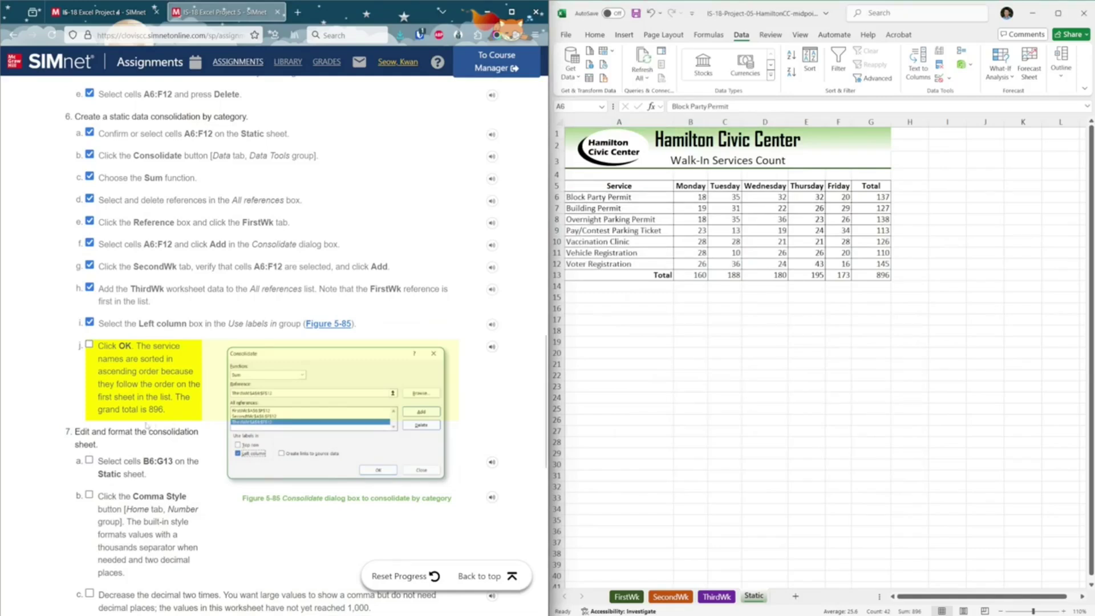
scroll(137, 381, "down", 2)
left_click(89, 280)
scroll(153, 304, "down", 1)
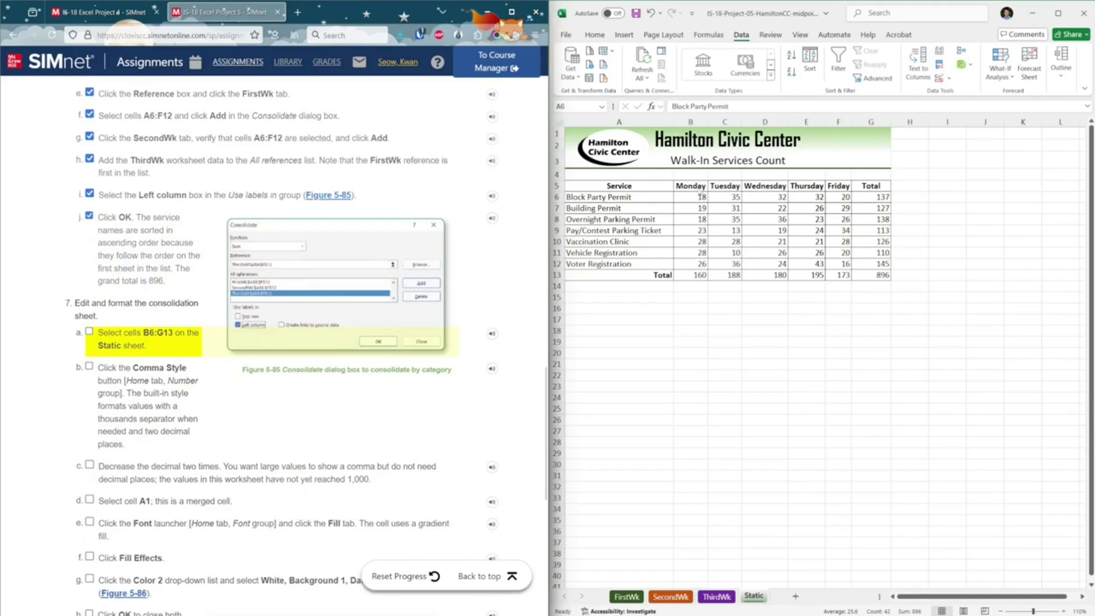
Step: Select cells B6:G13 on the Static sheet, covering the daily counts and all totals
left_click(698, 186)
left_click(687, 196)
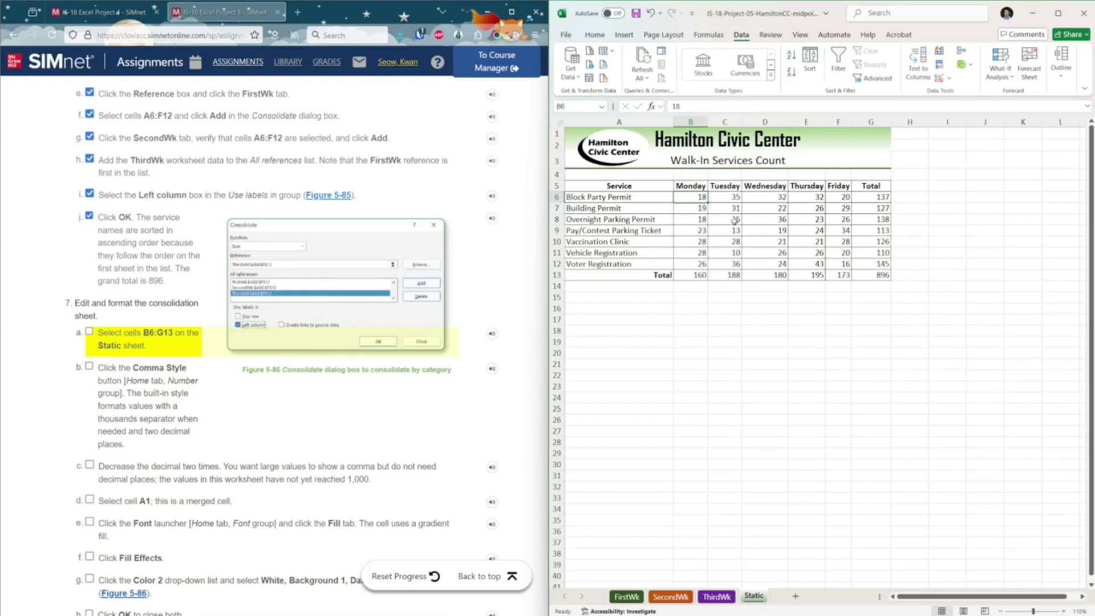
left_click_drag(701, 199, 876, 275)
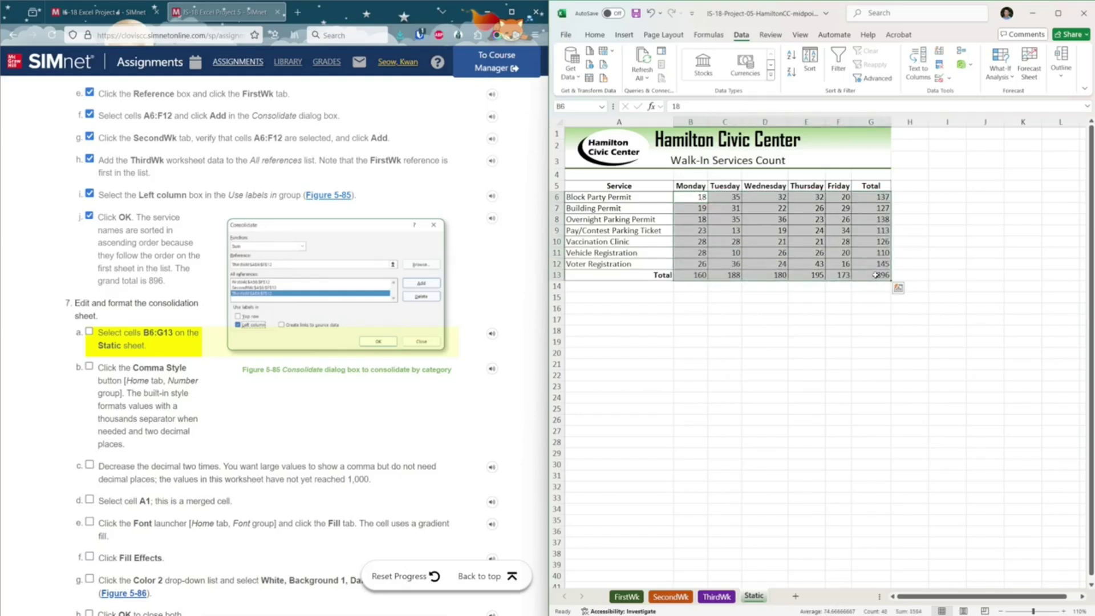